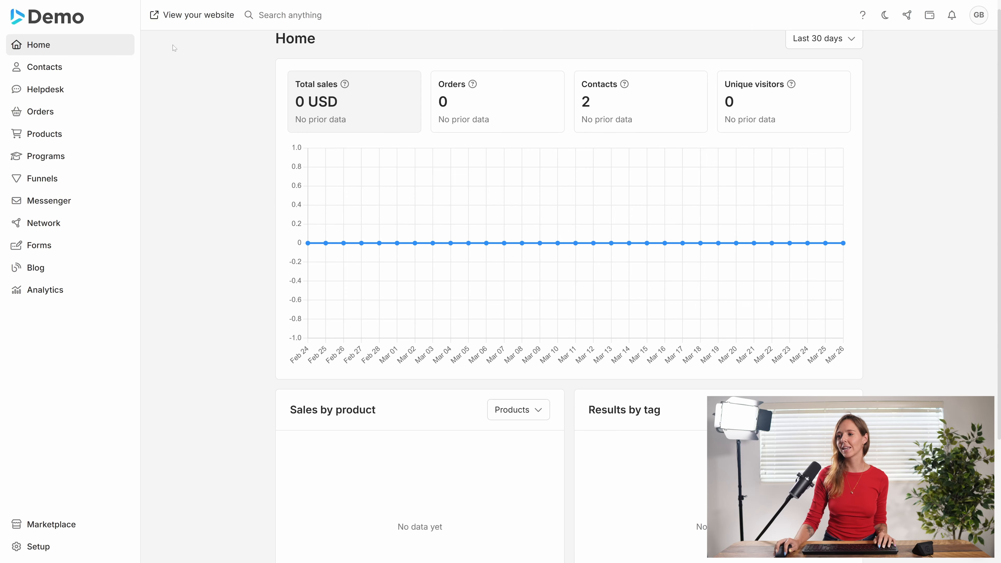
- Open the website for editing and start a new main page with "New page" as both name and title
click(183, 17)
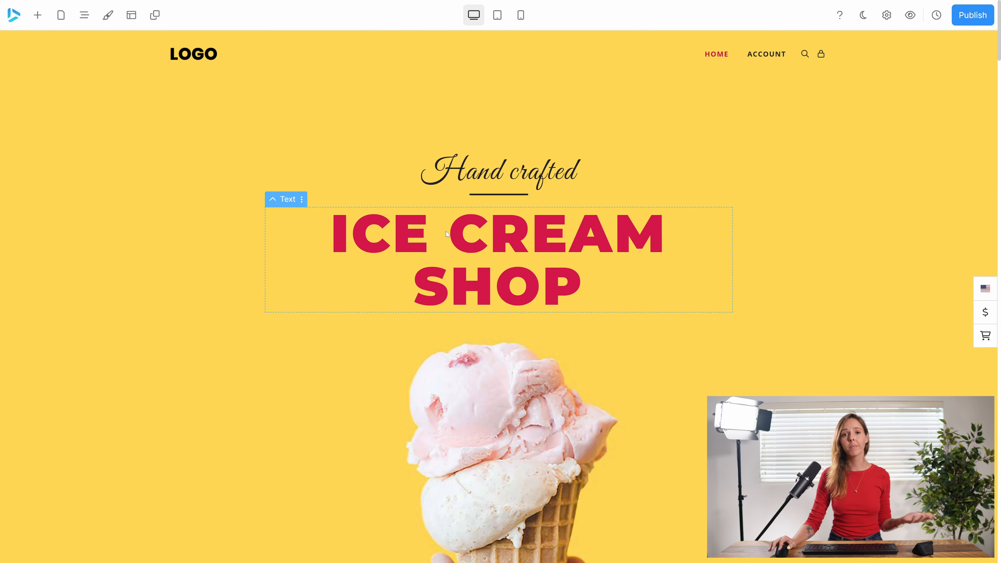
mouse_move(764, 66)
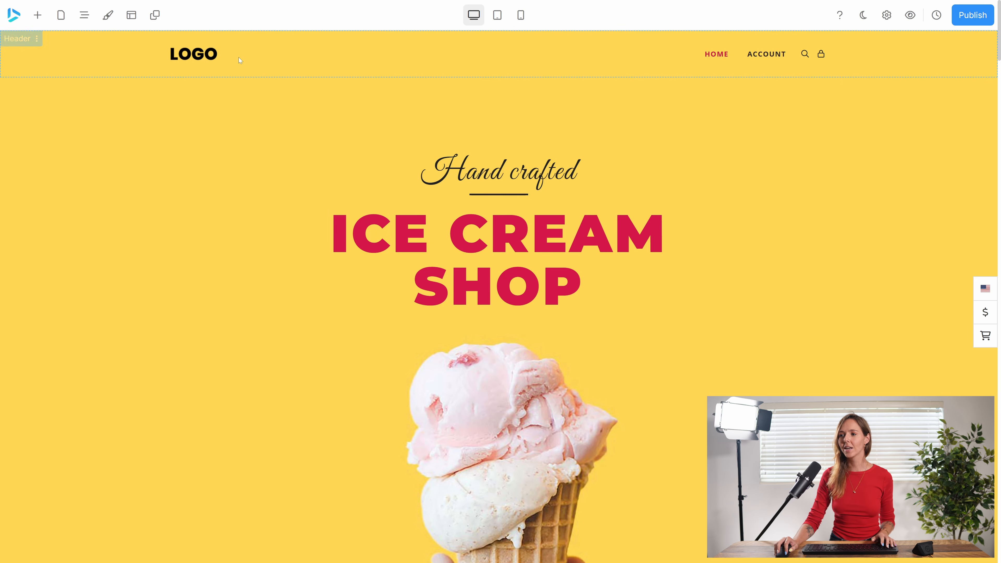
click(63, 17)
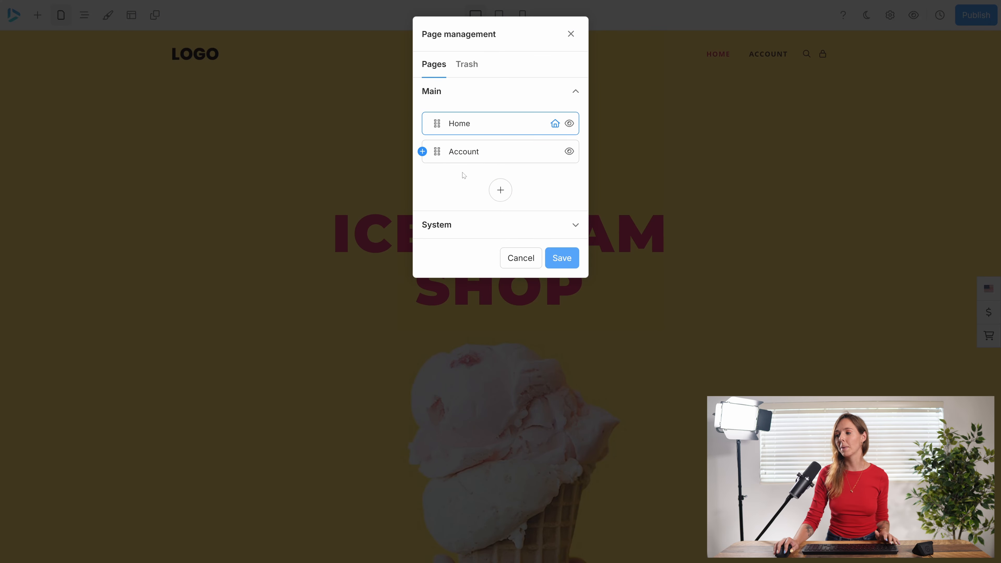
click(501, 190)
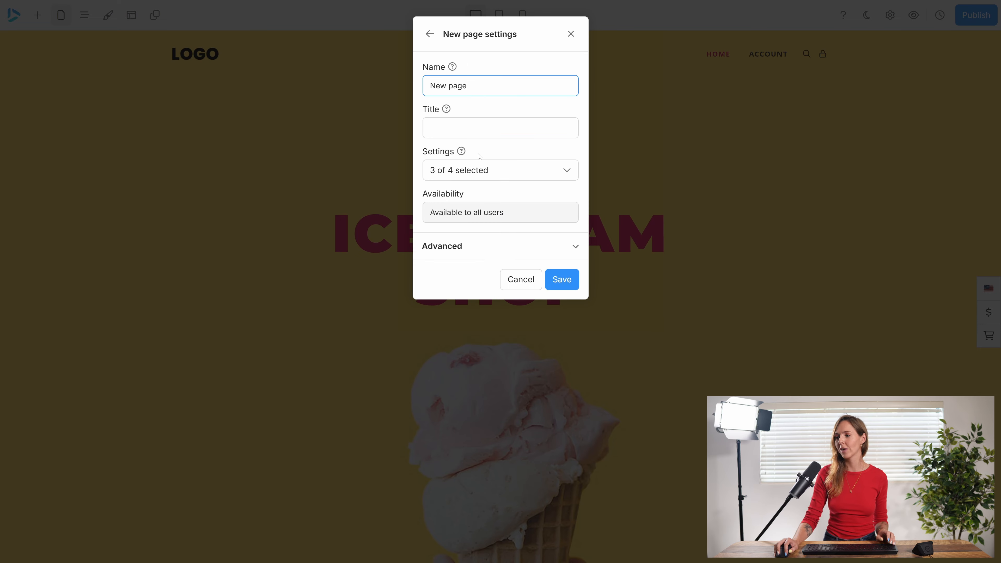
drag(470, 85, 421, 85)
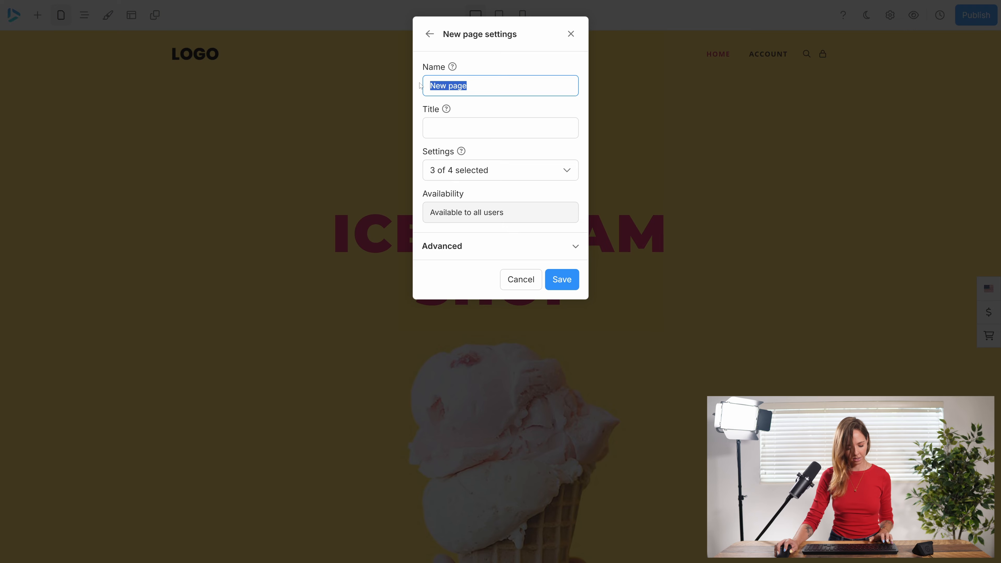
key(ctrl+c)
key(Tab)
key(ctrl+v)
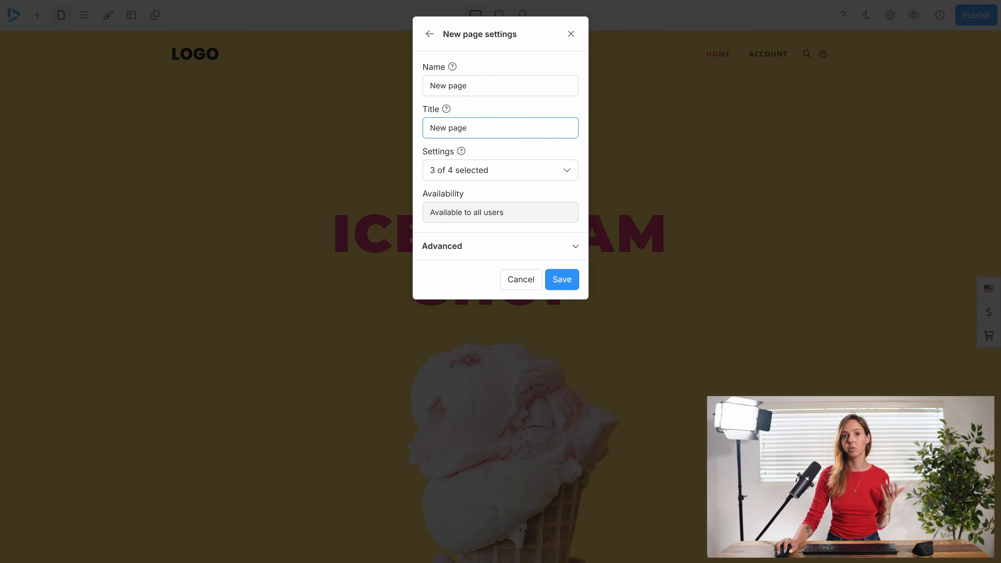
- Enable the Published setting for the new page, look over its advanced options, and save the page
click(515, 173)
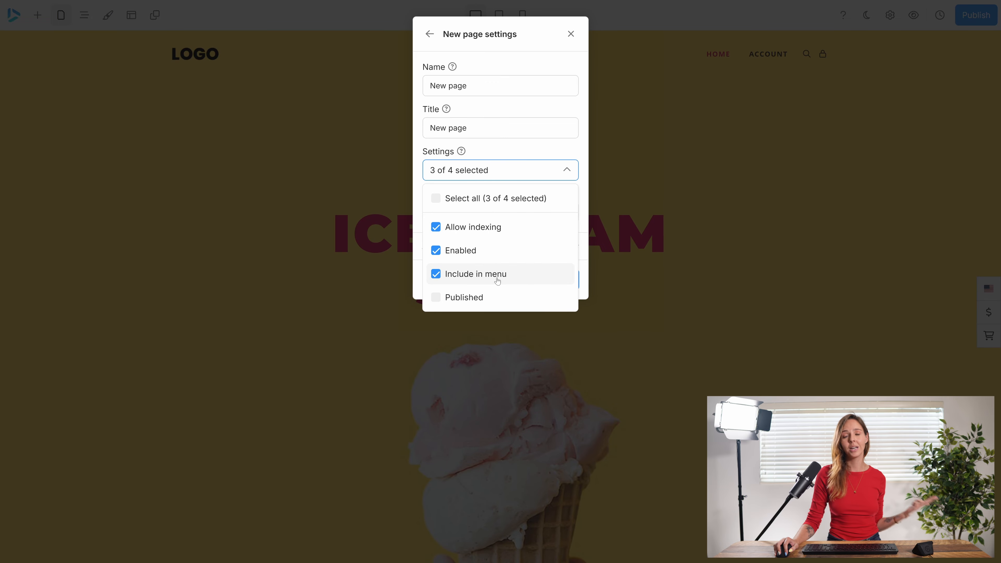
click(474, 296)
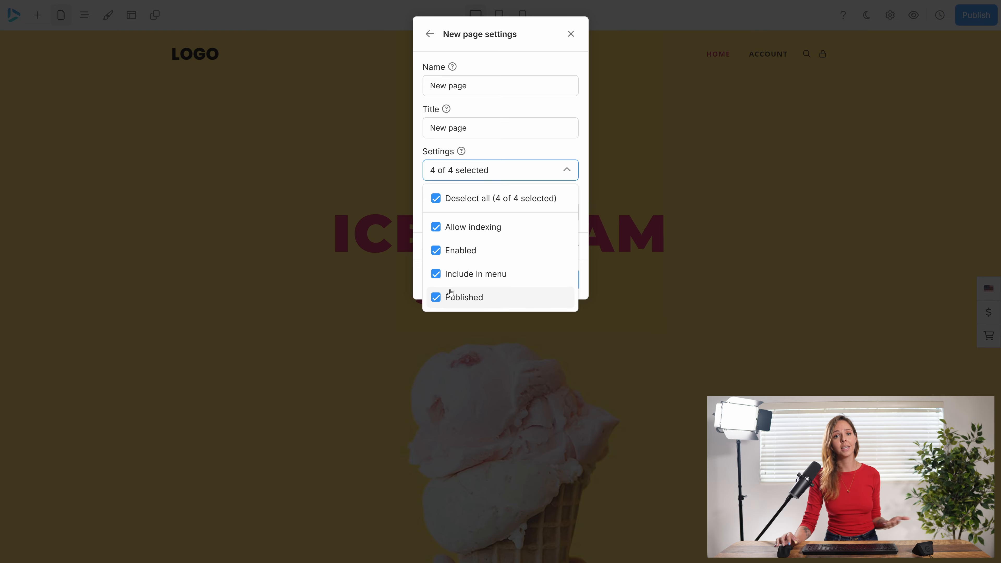
click(566, 170)
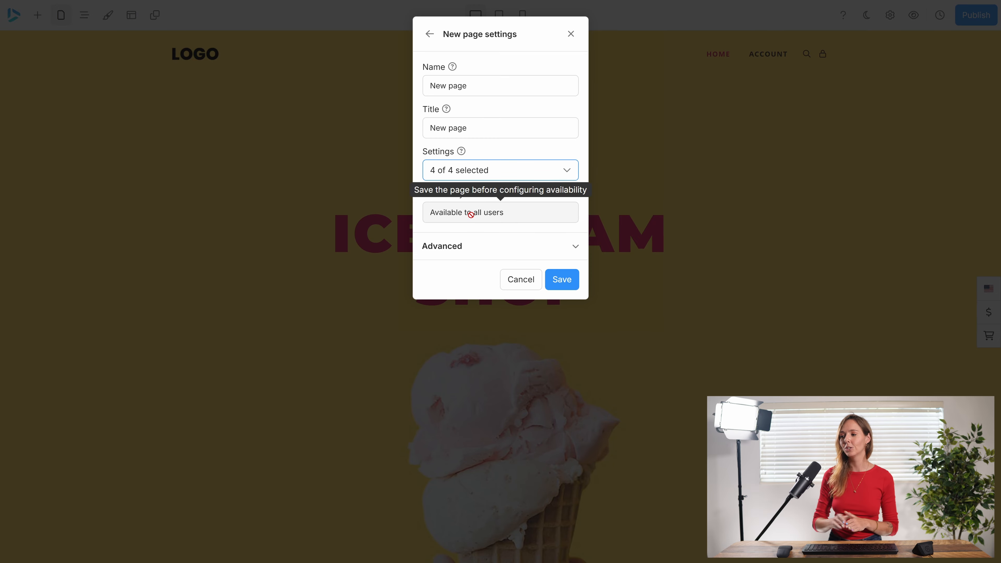
click(467, 245)
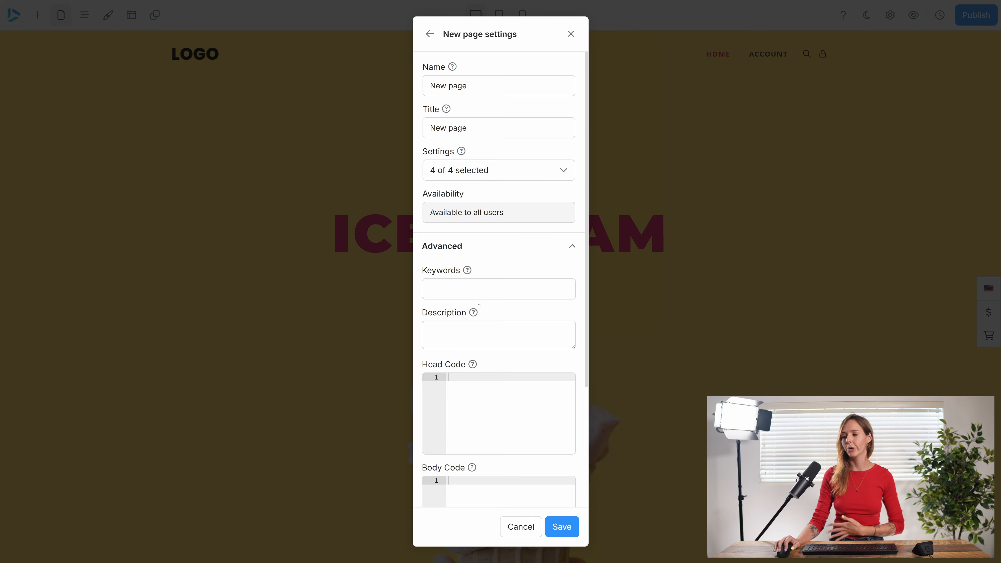
click(517, 251)
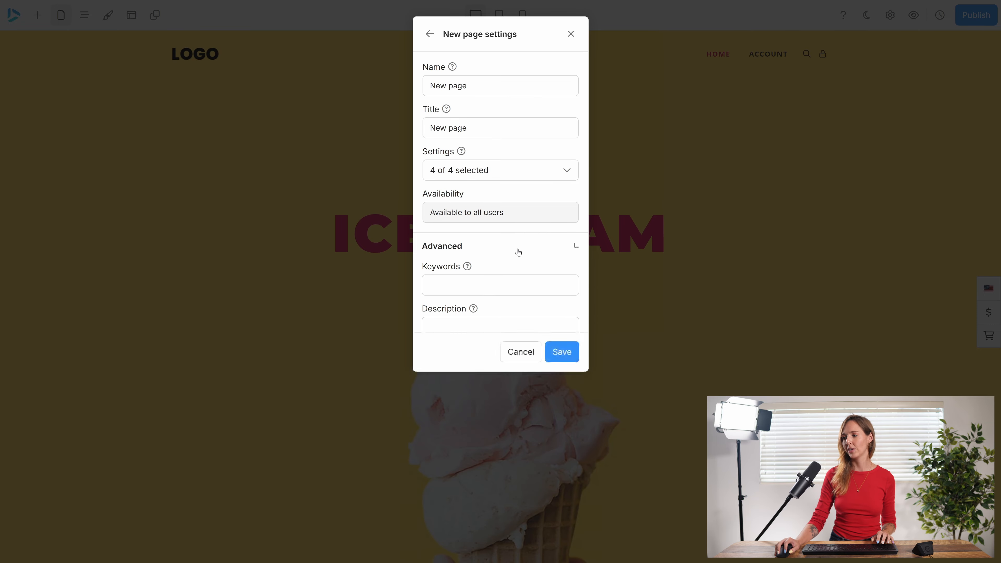
click(563, 277)
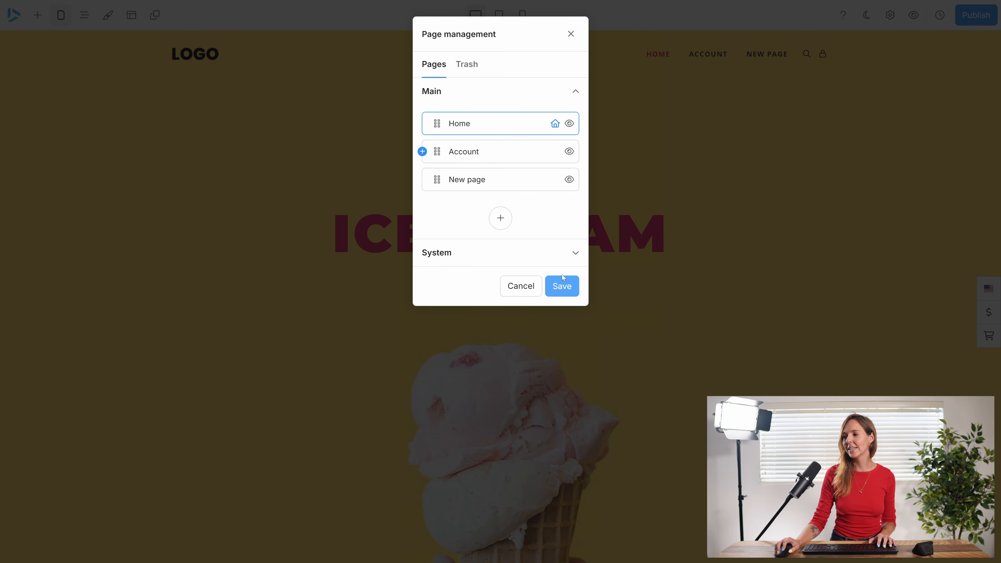
- Move New page above Account in the main page list and save the new order
mouse_move(441, 192)
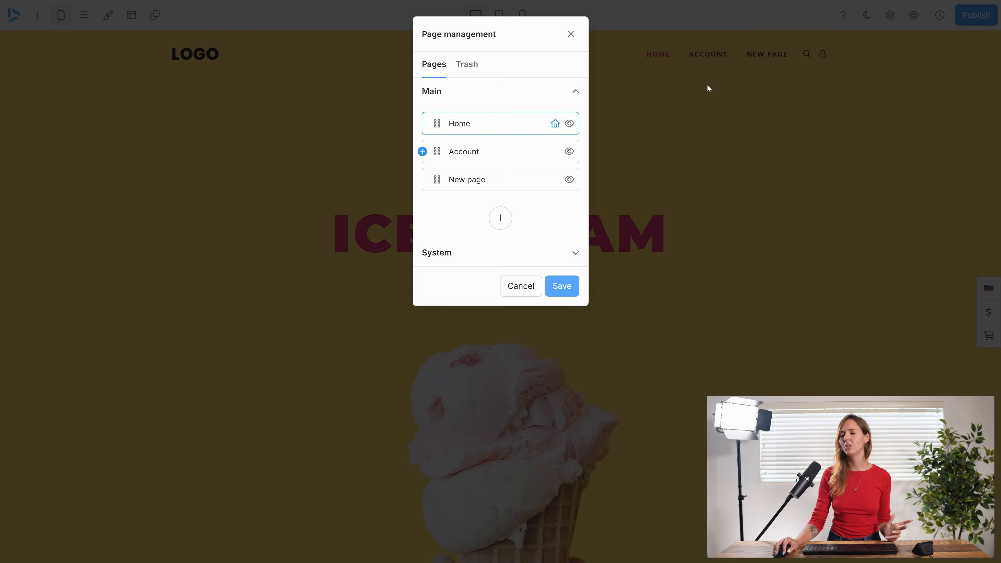
drag(437, 179, 415, 138)
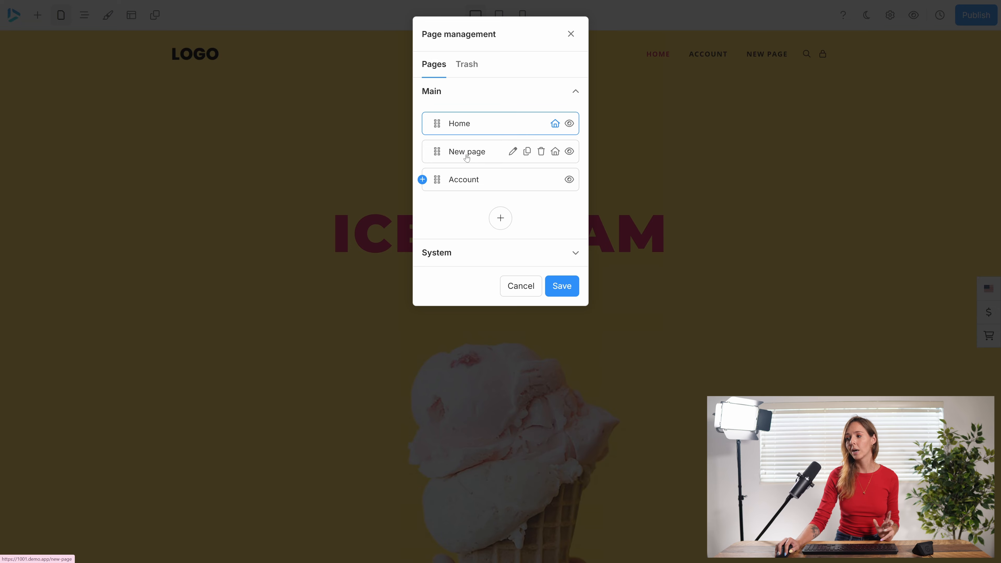
click(560, 290)
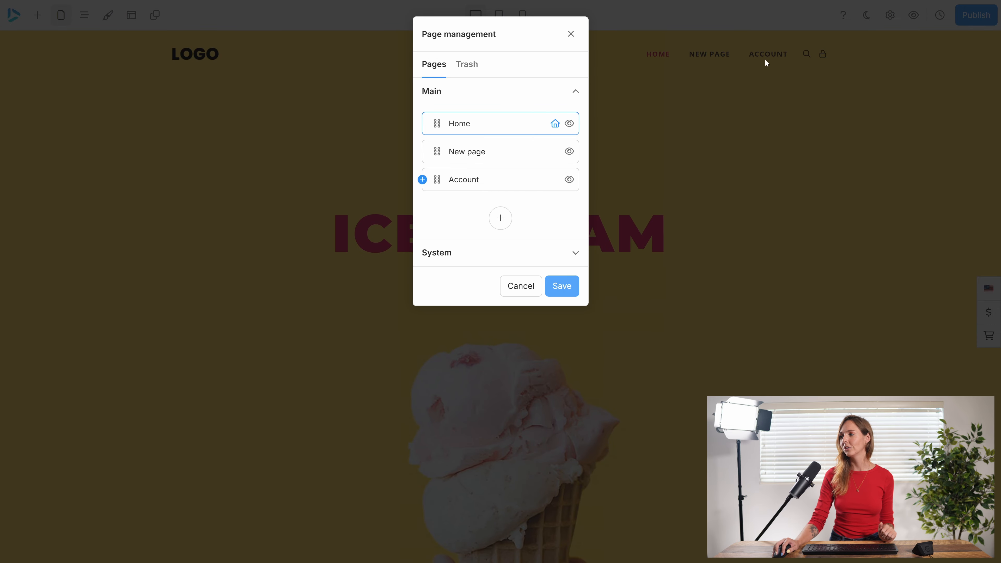
- Open New page and apply the Cakes Shop Home template, replacing both the page content and the style
click(465, 153)
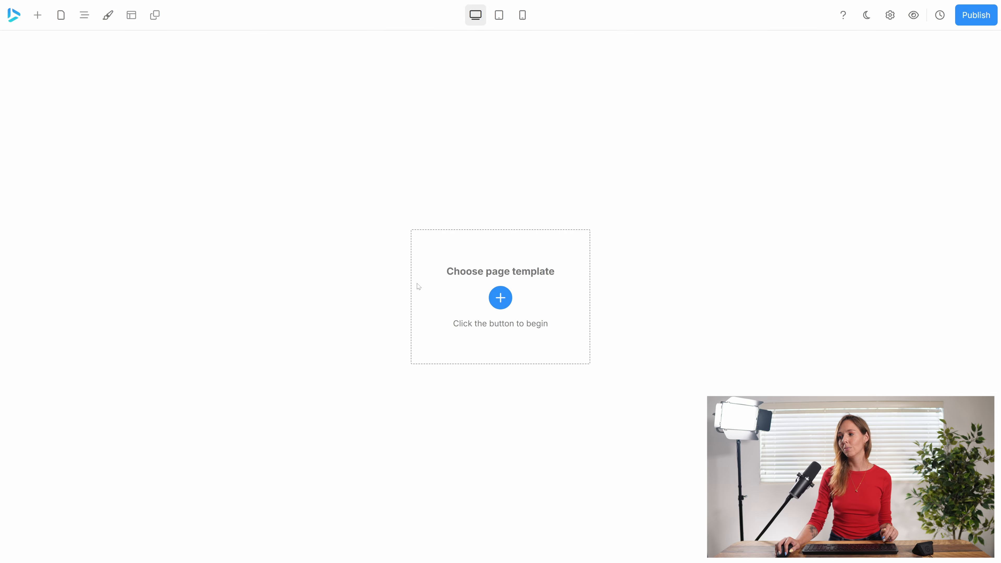
click(500, 297)
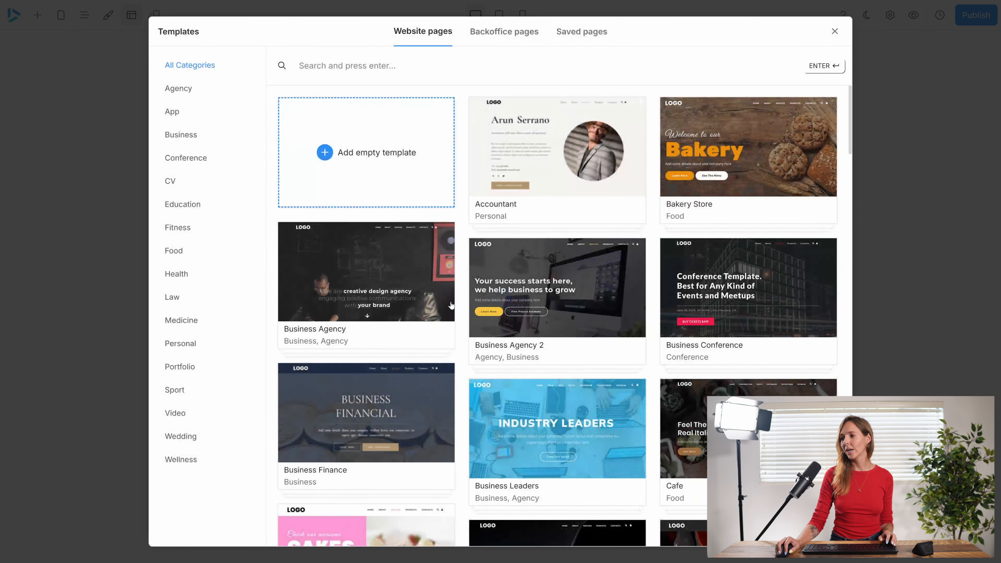
scroll(421, 343, down, 6)
click(421, 343)
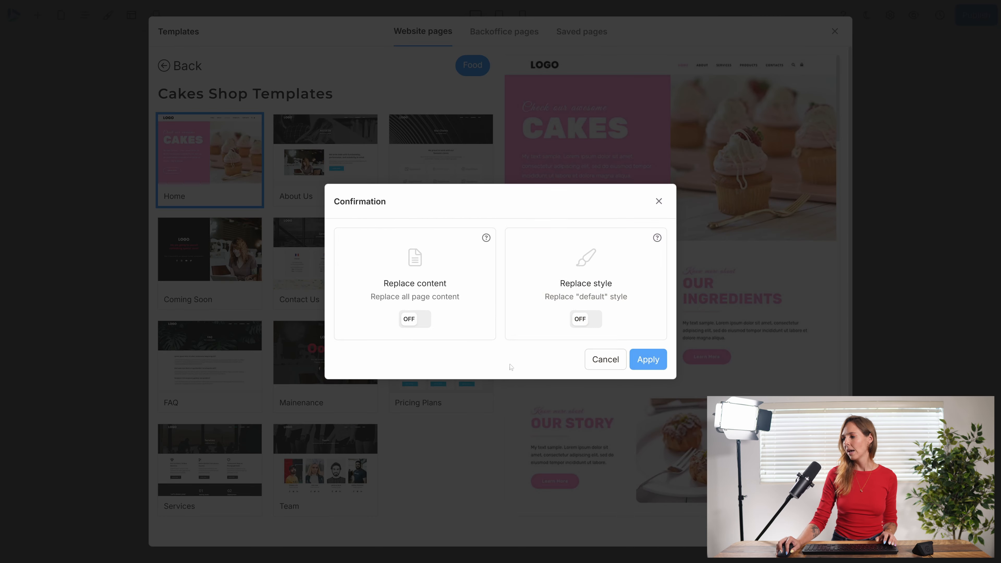
click(420, 318)
click(591, 319)
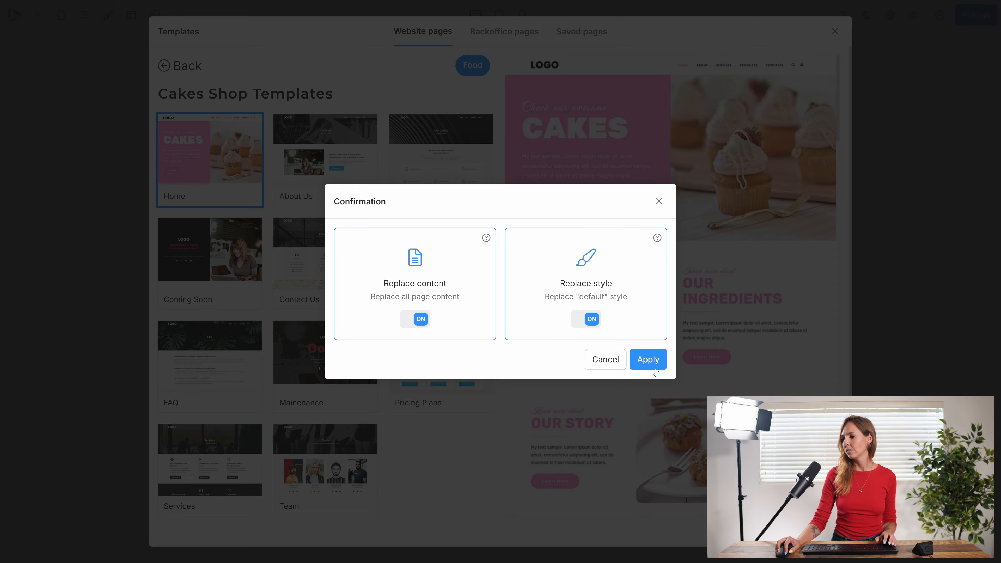
click(653, 360)
- Publish the changes made to New page and open the Navigator
click(976, 15)
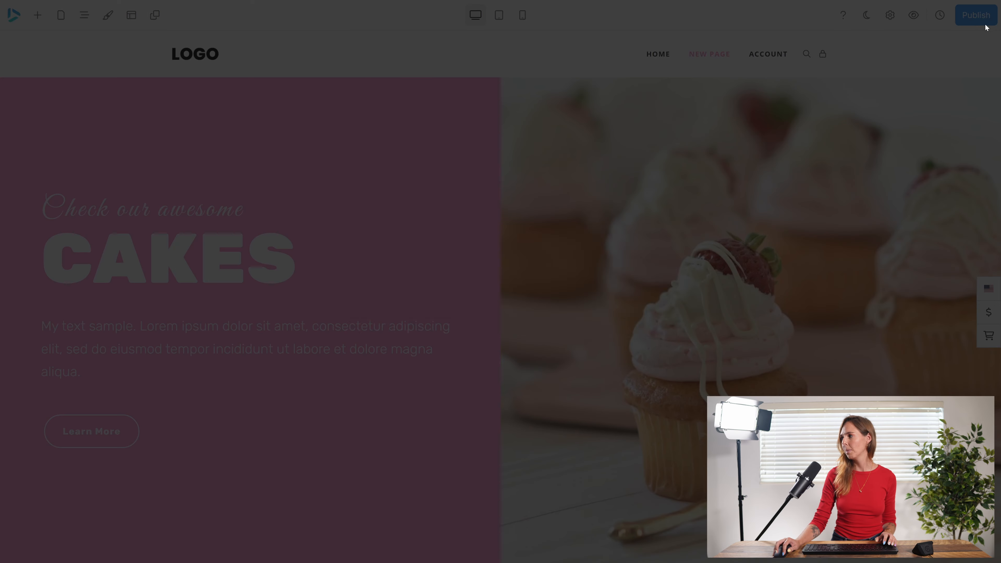
click(650, 311)
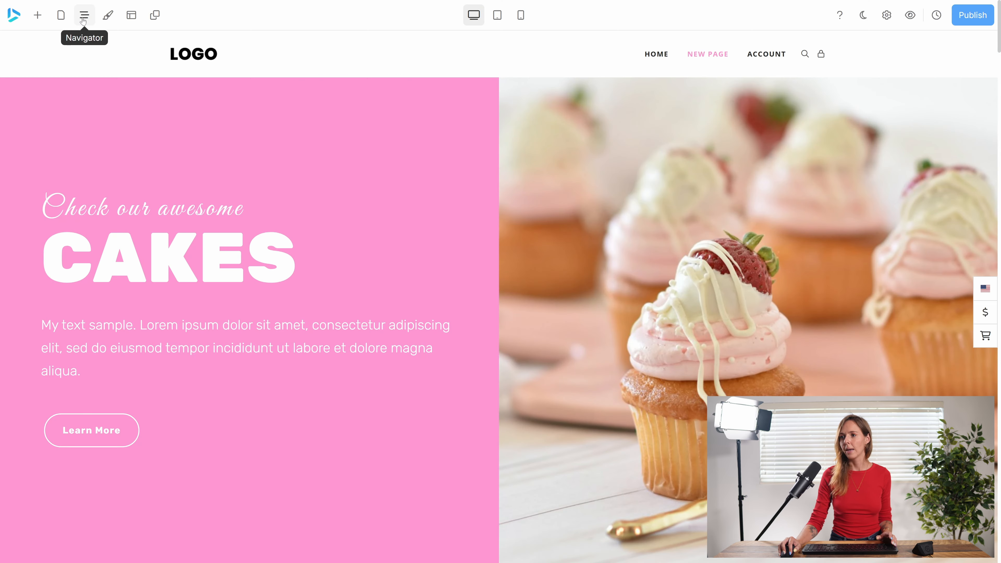
click(80, 19)
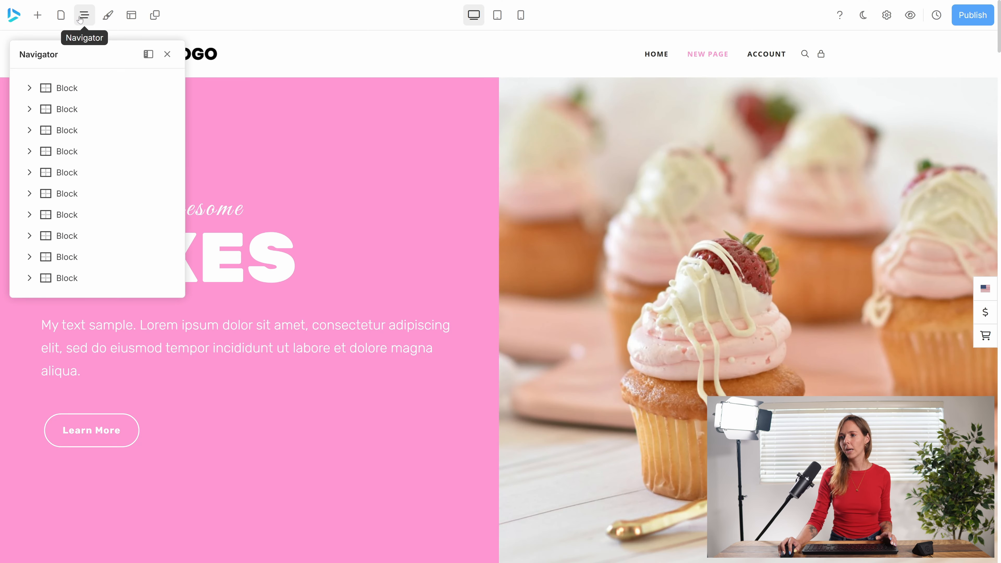
- Edit the settings of New page, setting both its name and its title to "About"
click(63, 18)
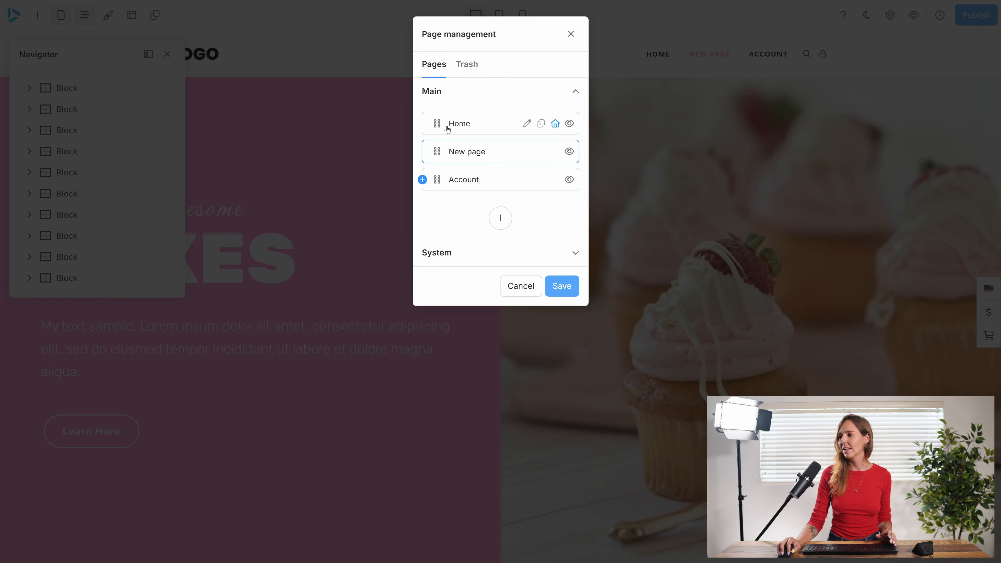
mouse_move(468, 149)
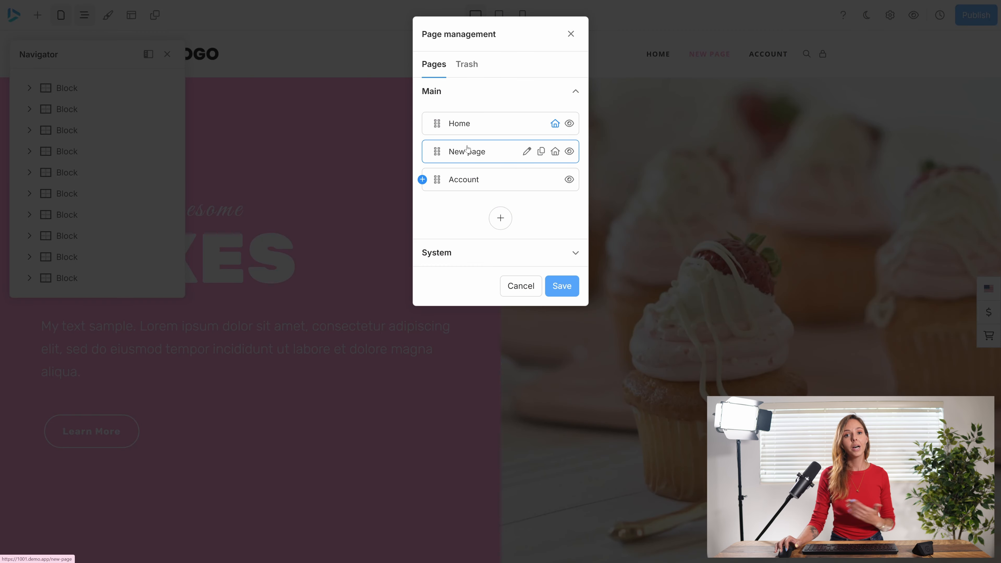
click(526, 151)
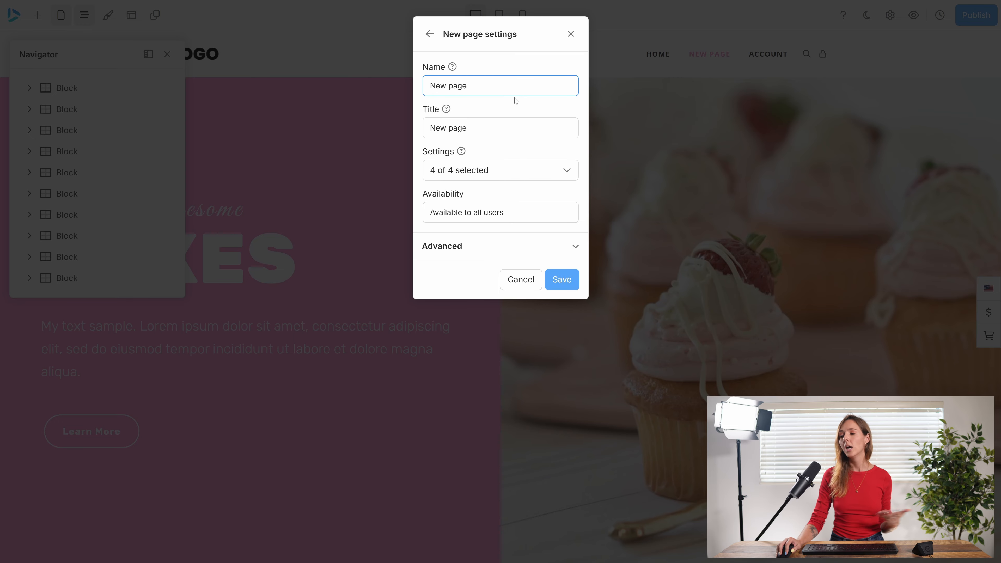
drag(468, 85, 394, 84)
text(About)
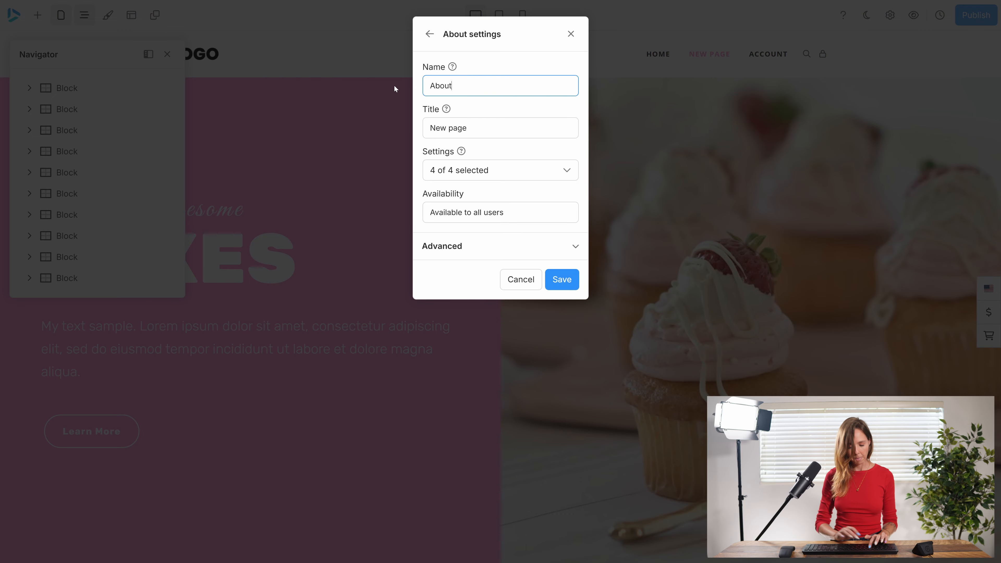
key(ctrl+a)
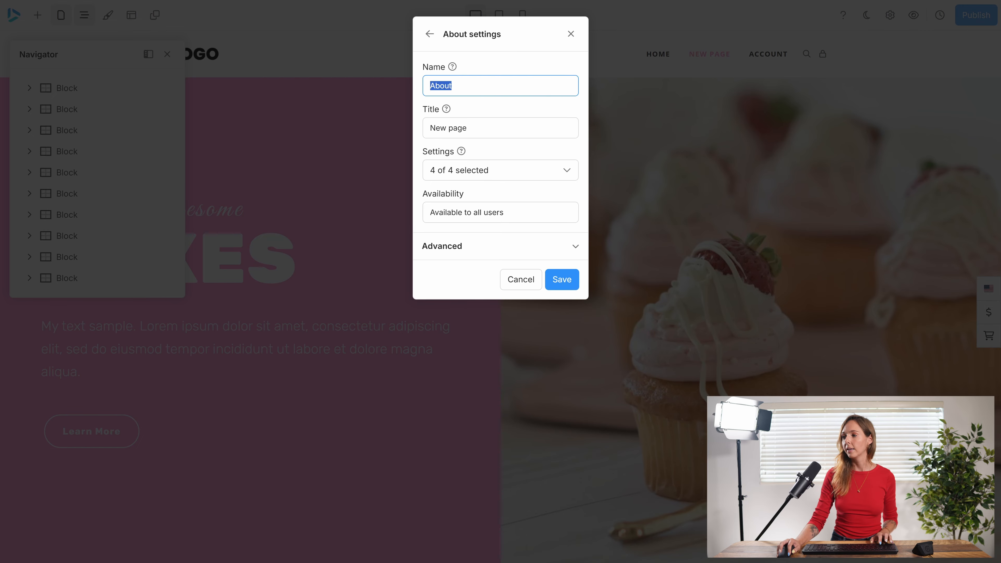
key(ctrl+c)
click(465, 132)
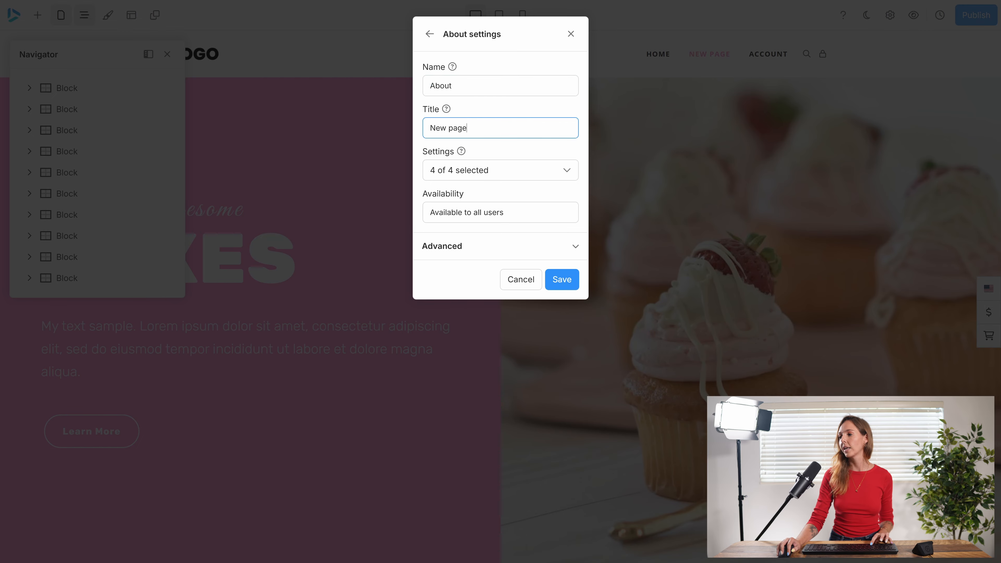
key(ctrl+a)
key(ctrl+v)
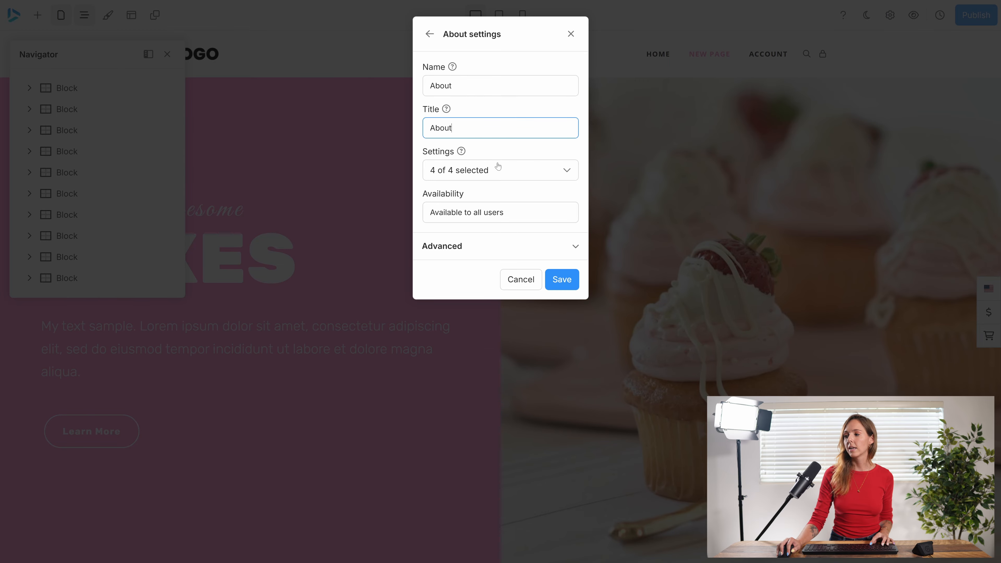
- View the About page's availability conditions without adding any, and save the page settings
click(484, 214)
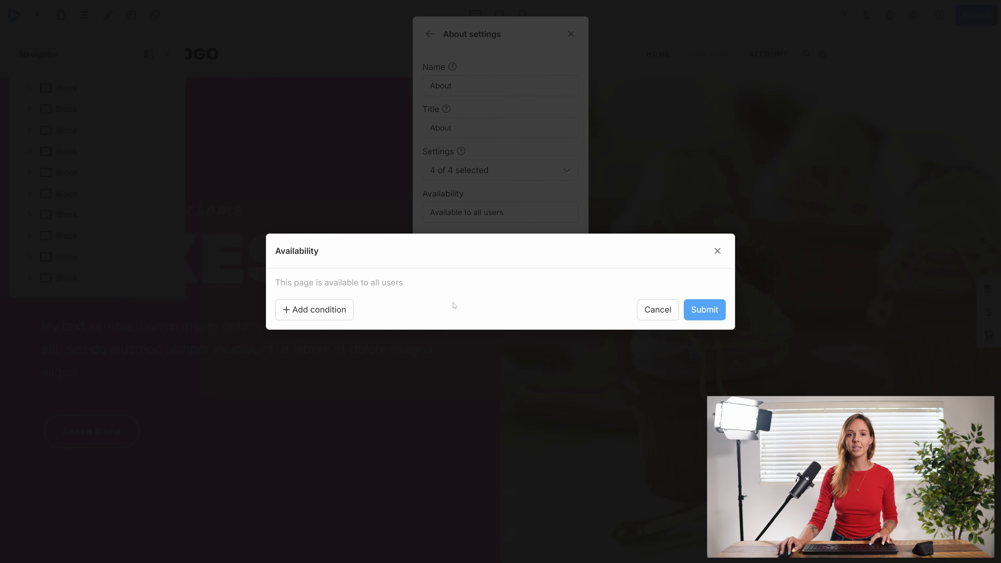
click(717, 251)
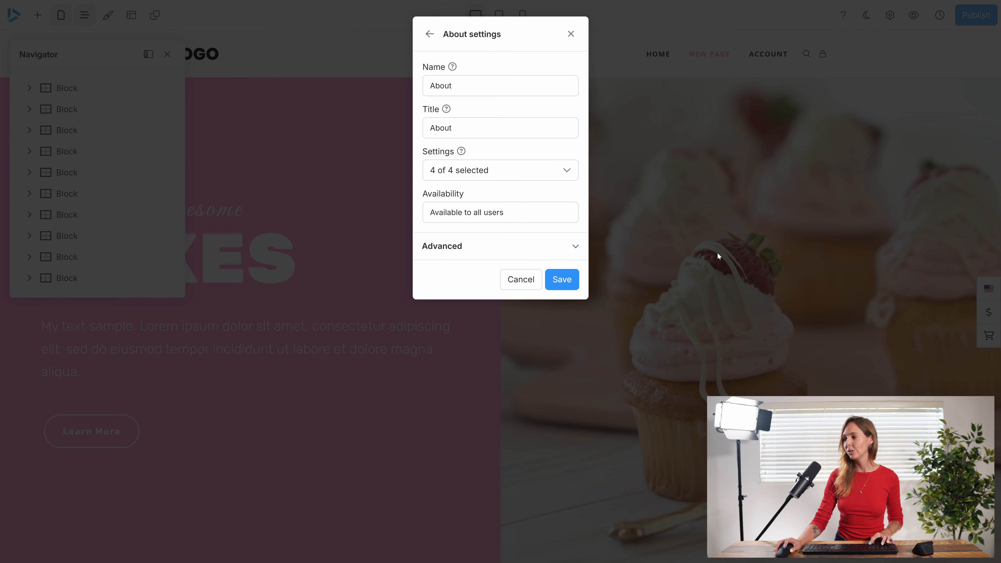
click(553, 278)
- Duplicate the About page in the main page list and save the page list
mouse_move(496, 157)
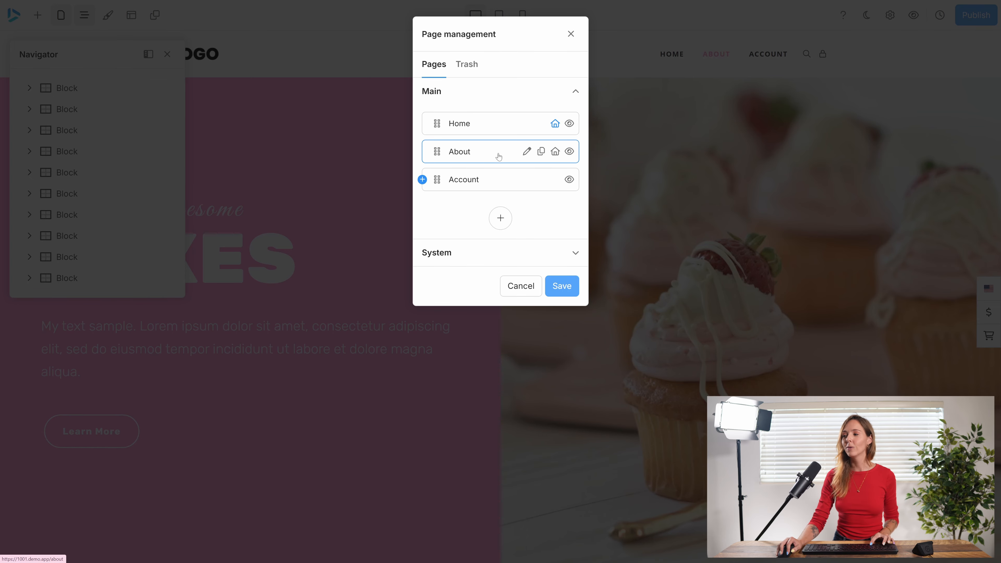
click(541, 151)
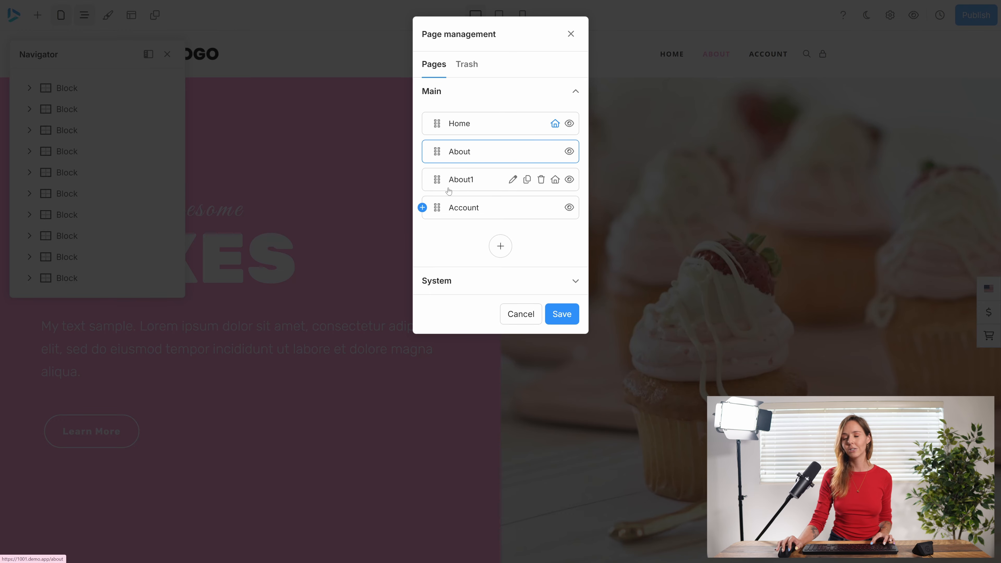
click(560, 311)
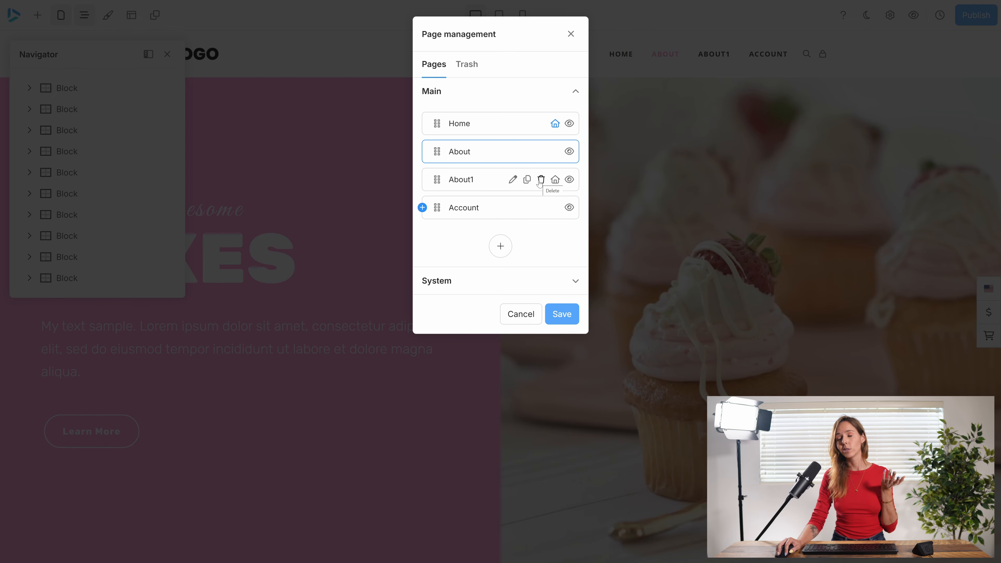
- Delete the About1 page from the main page list and restore it from the trash
click(540, 181)
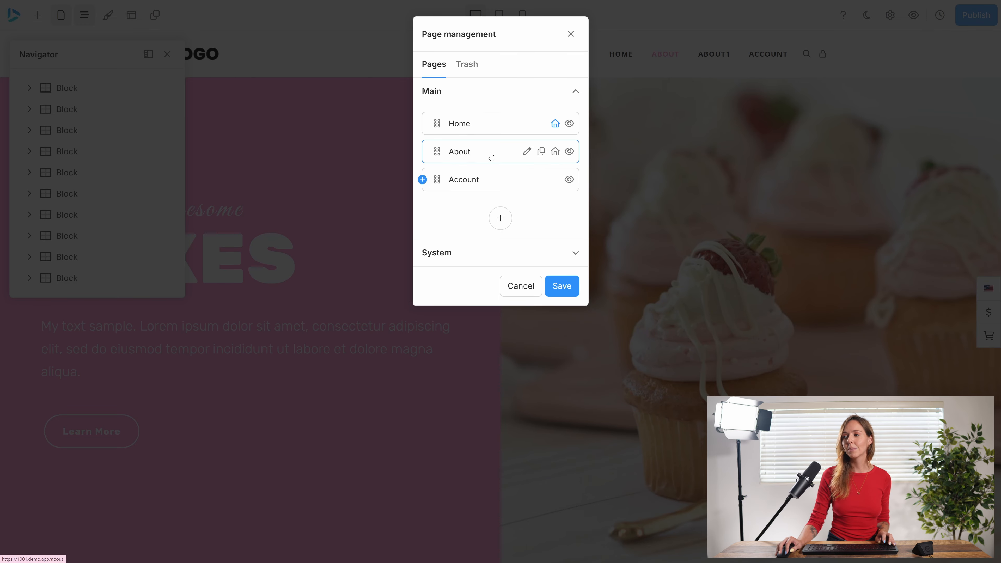
click(472, 64)
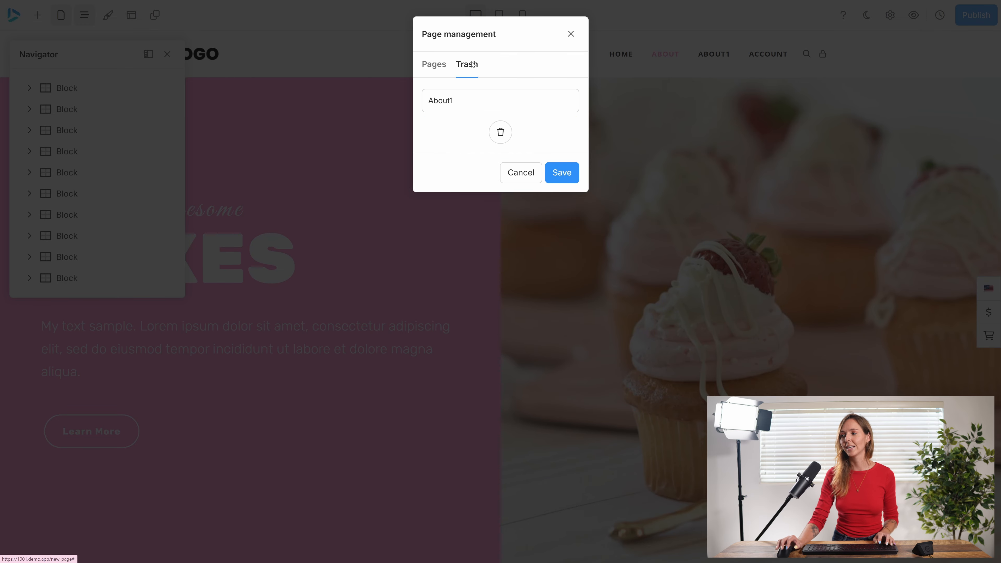
mouse_move(497, 100)
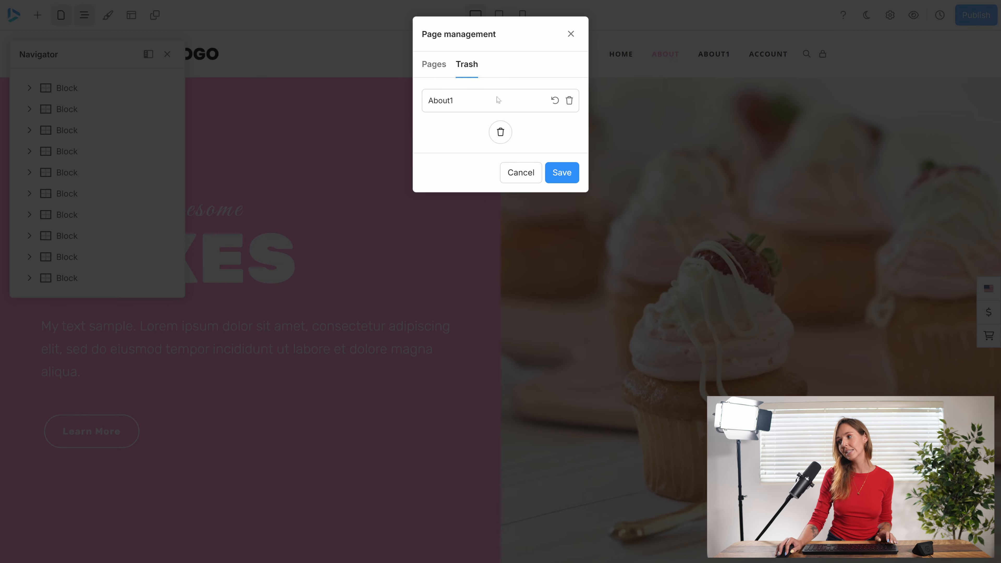
click(556, 100)
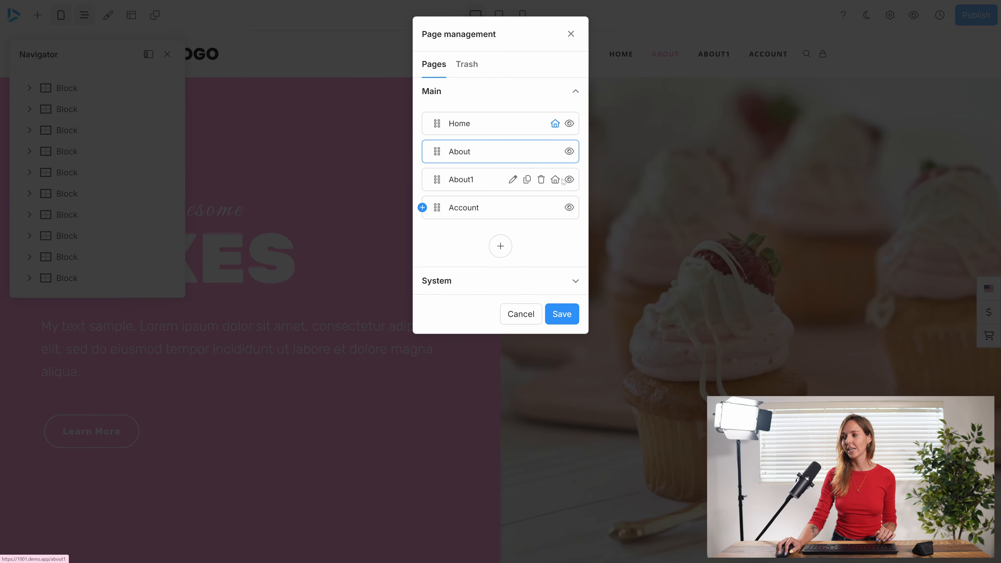
- Delete the About1 page again and empty the trash
click(538, 179)
click(467, 66)
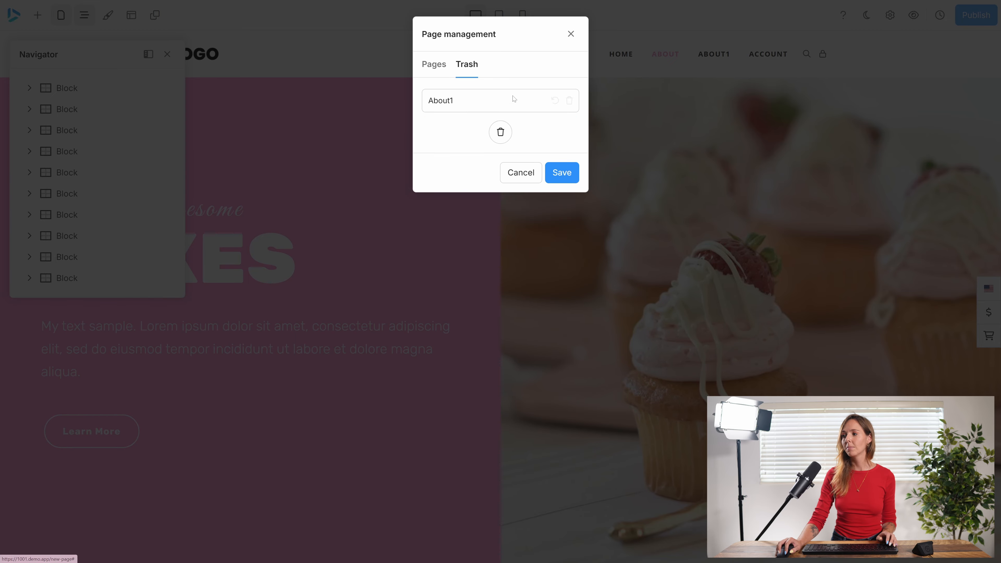
mouse_move(542, 100)
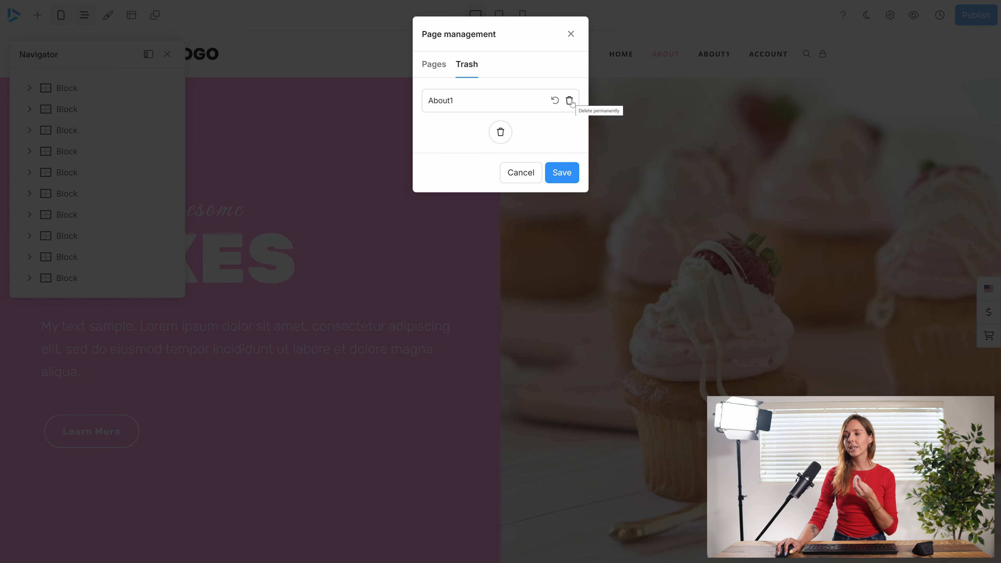
click(501, 131)
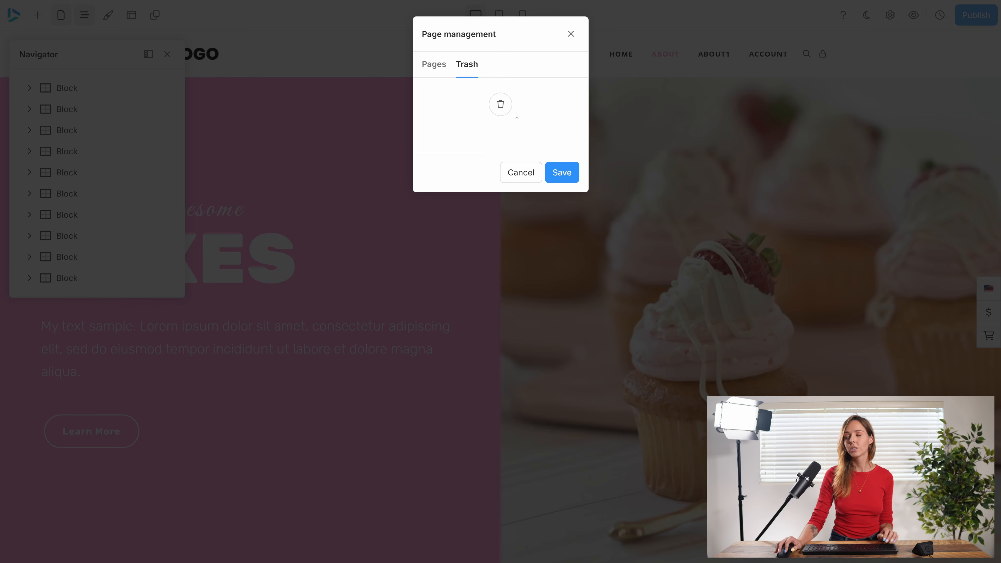
- Set the About page as the site's homepage, and switch the homepage back to Home
click(432, 68)
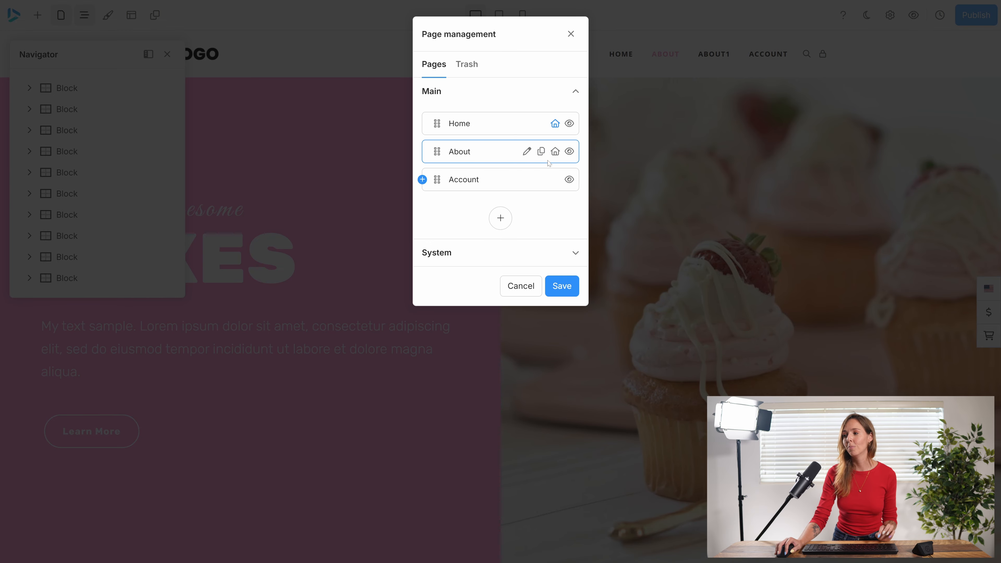
click(555, 153)
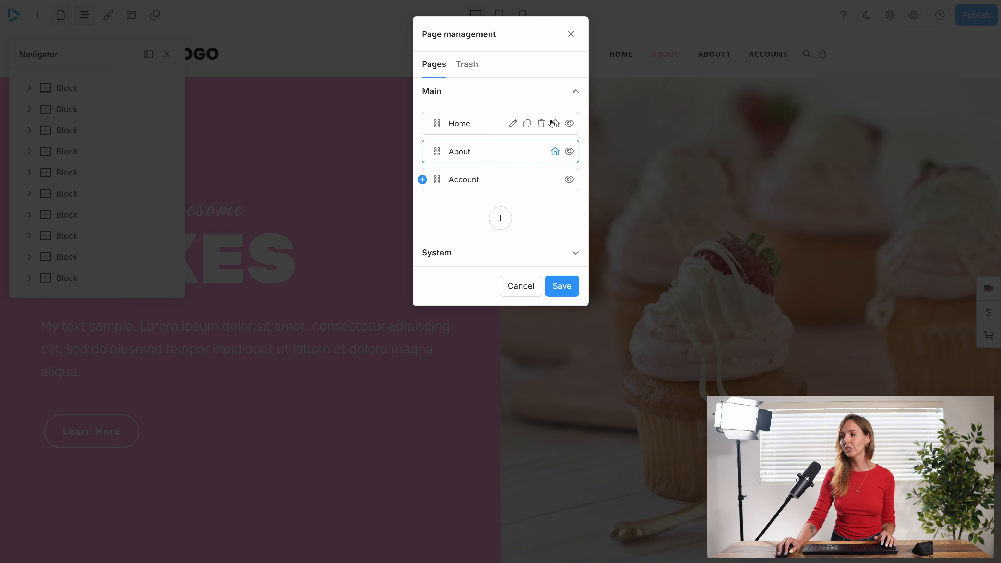
click(555, 123)
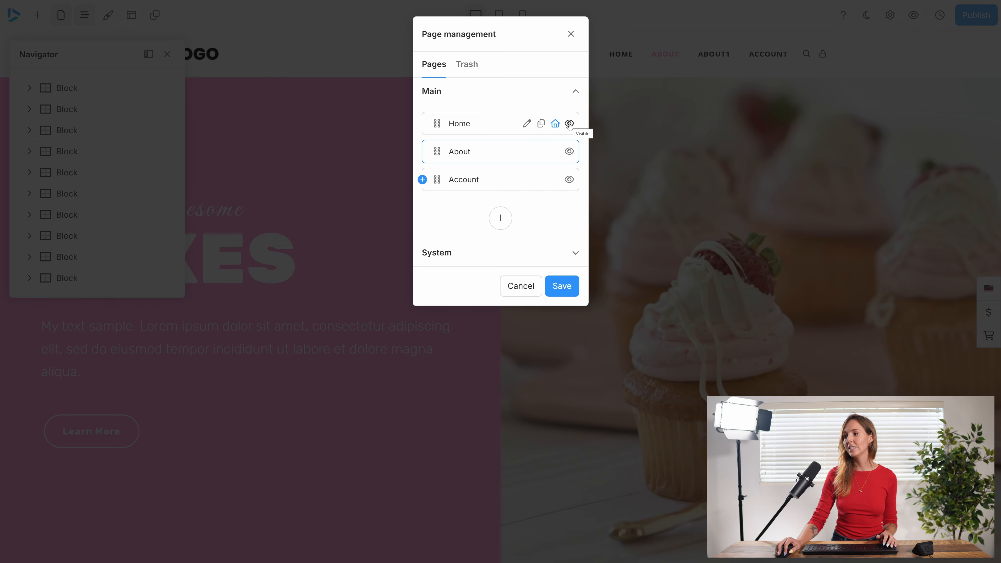
- Hide the About page and save the page list, and make it visible again and save
click(569, 151)
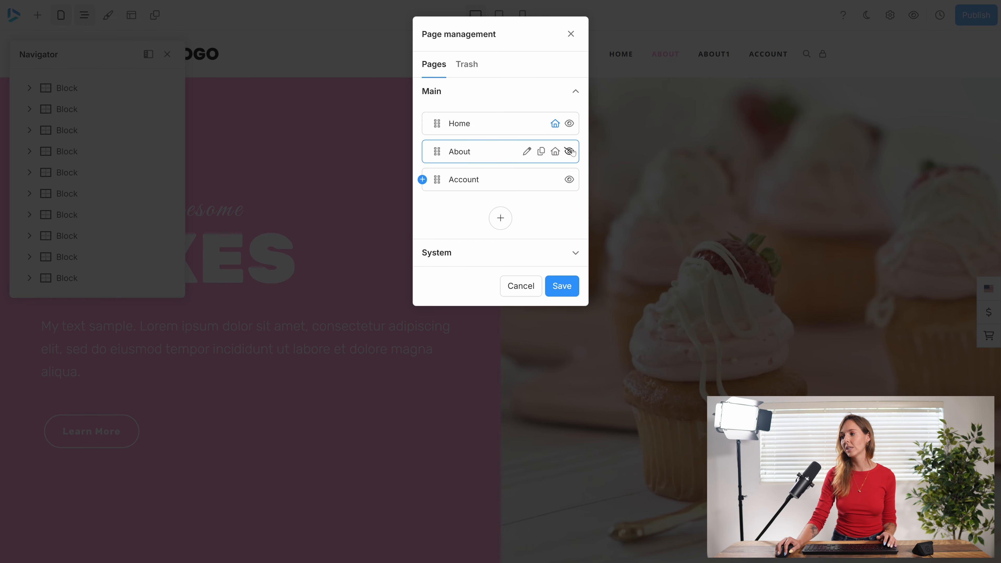
click(555, 284)
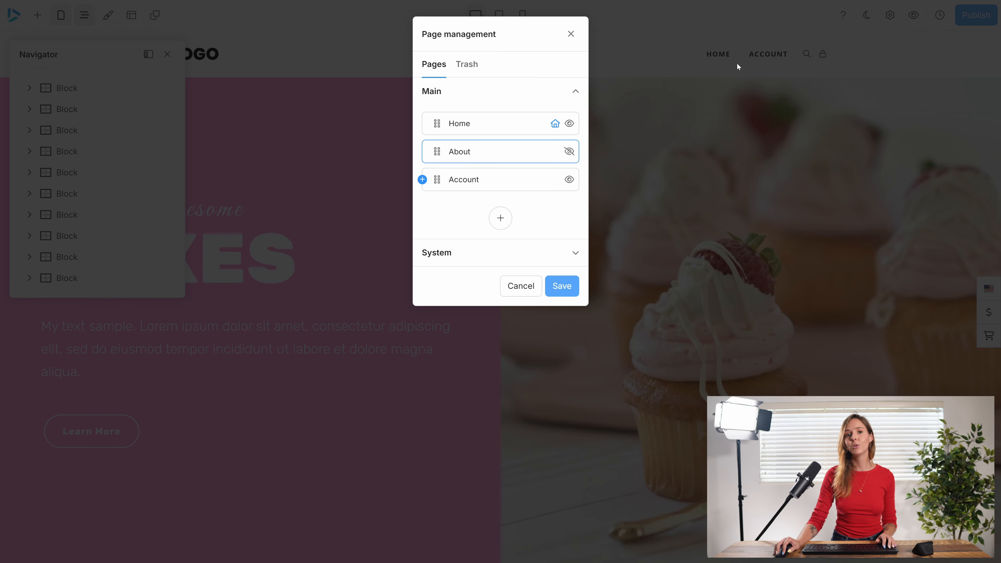
click(569, 151)
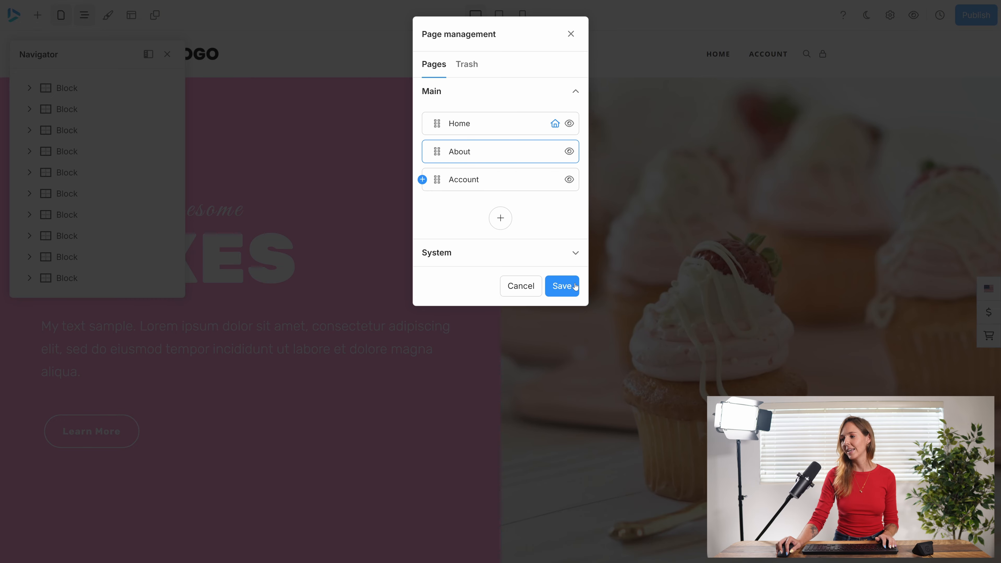
click(558, 286)
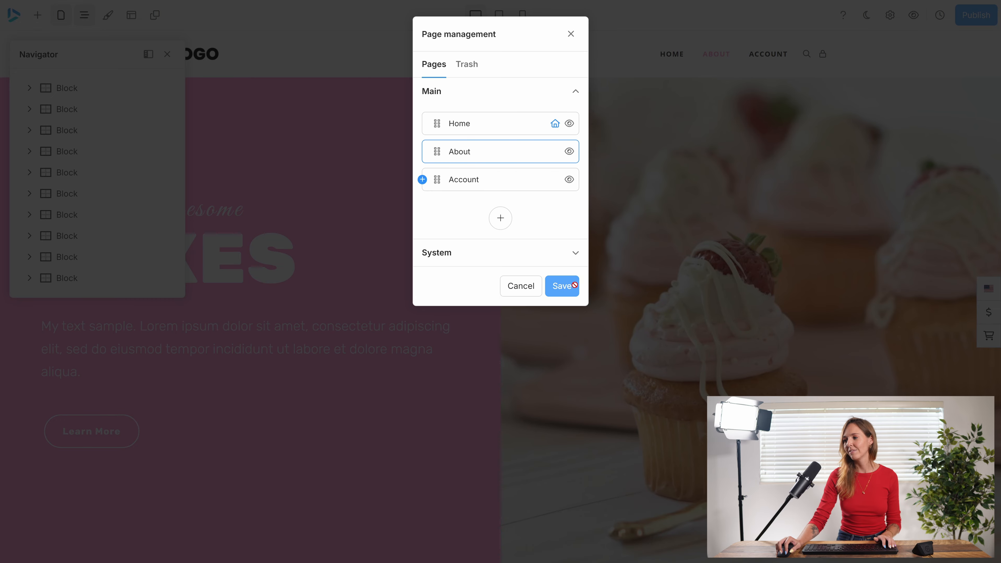
- Open the Catalog page from the system pages, and switch to the Home page from the main page list
click(574, 251)
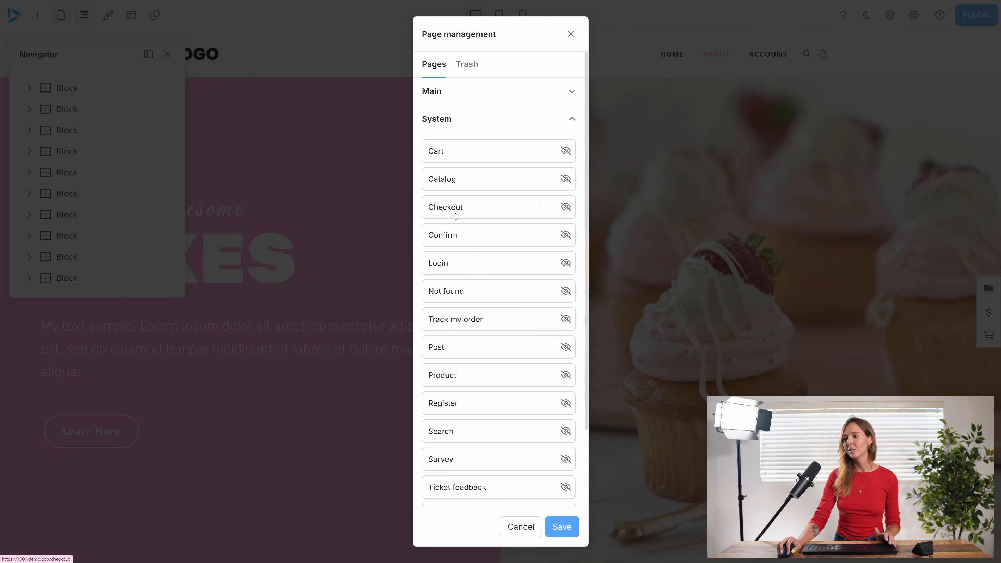
click(460, 178)
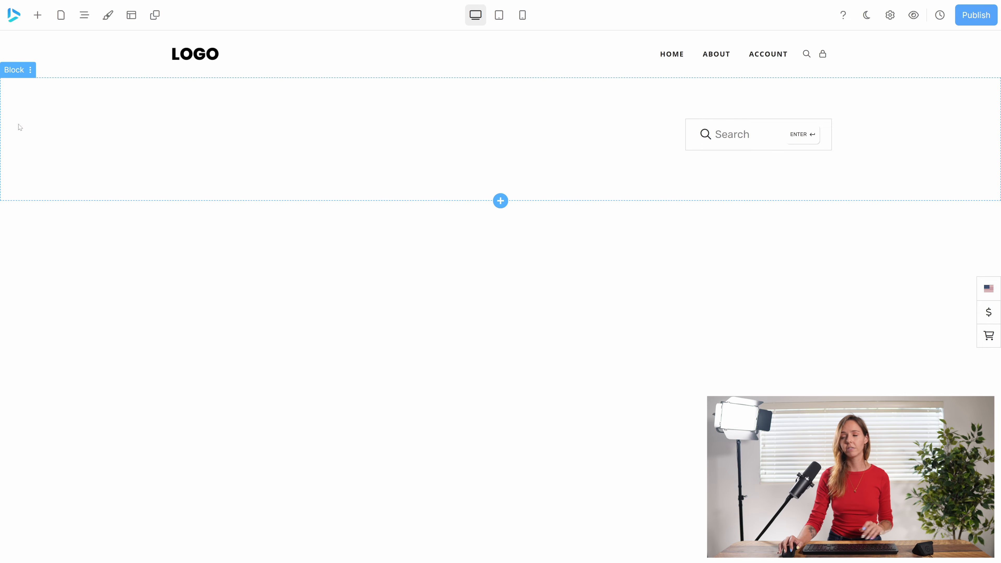
click(61, 16)
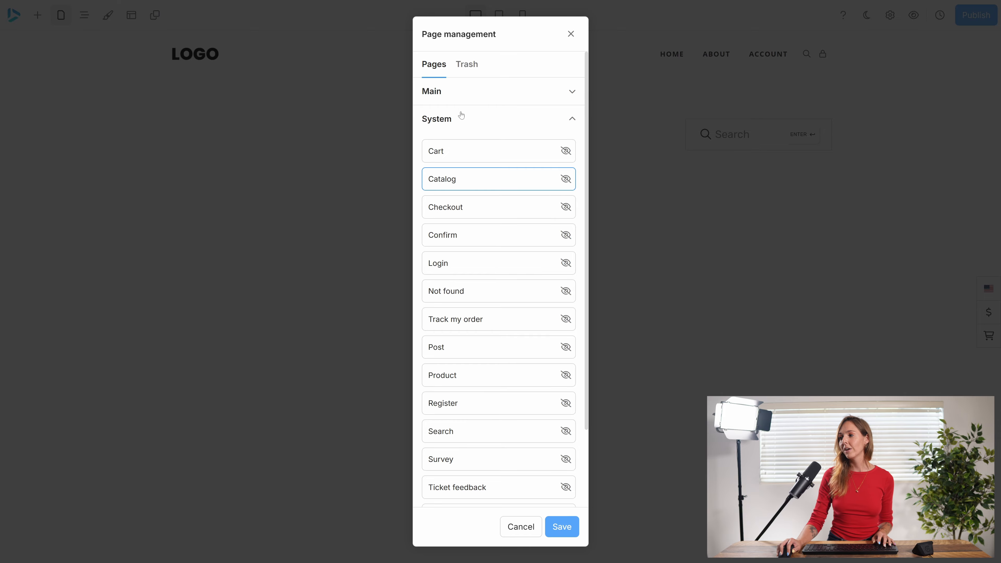
click(484, 125)
click(473, 90)
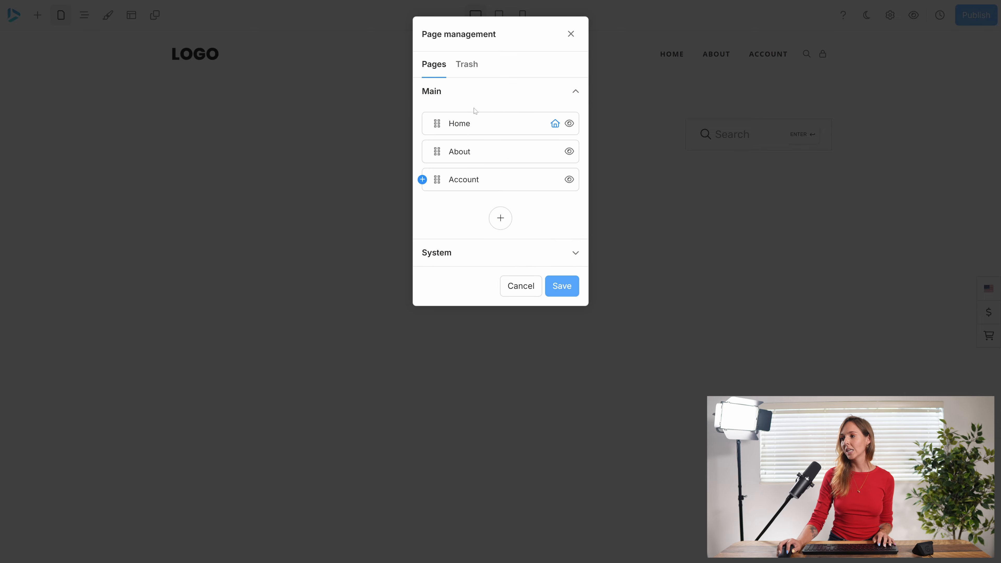
click(469, 123)
- Nest the About page under Home as a subpage, save the page list and close page management
click(52, 17)
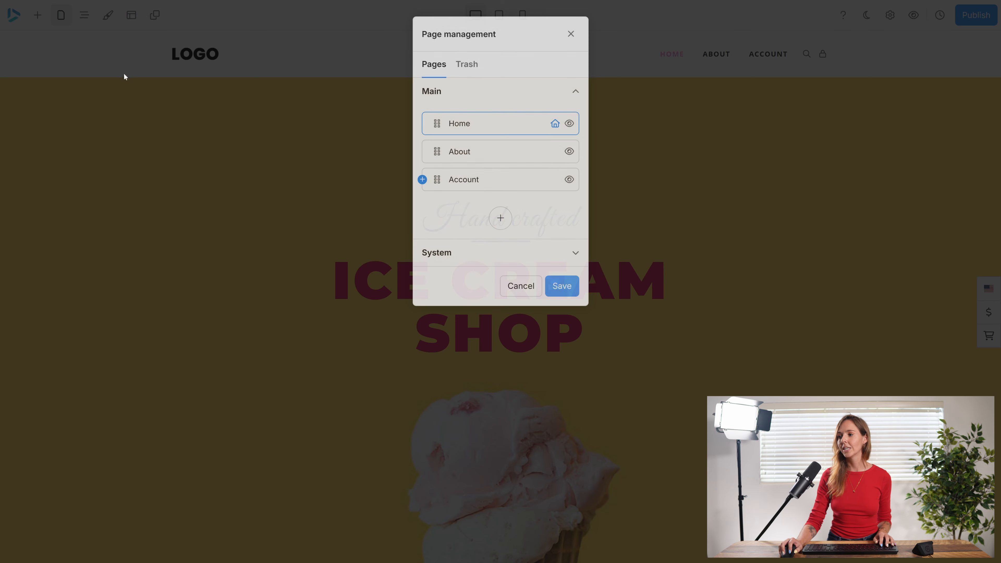
drag(440, 148, 450, 150)
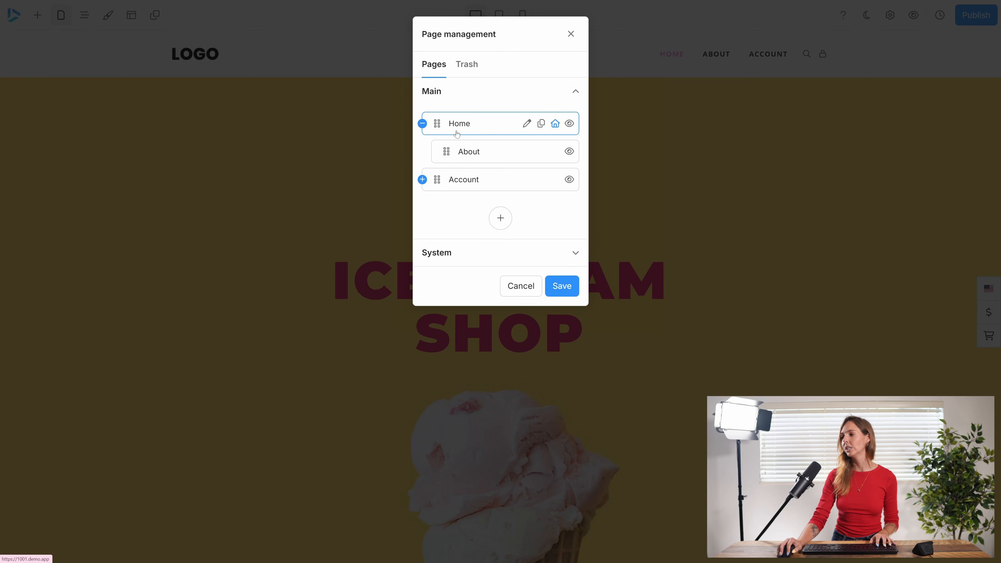
click(563, 286)
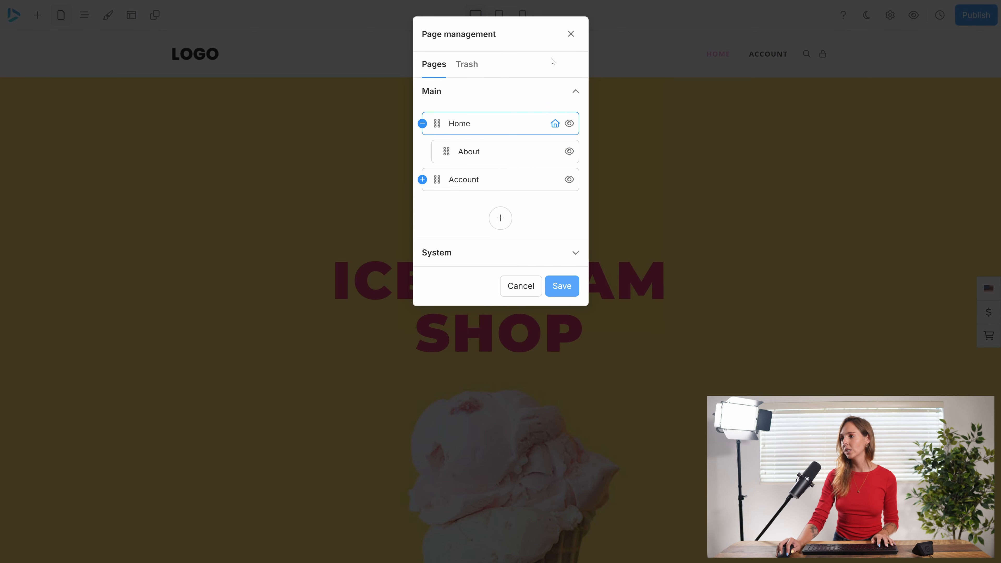
click(570, 33)
mouse_move(699, 54)
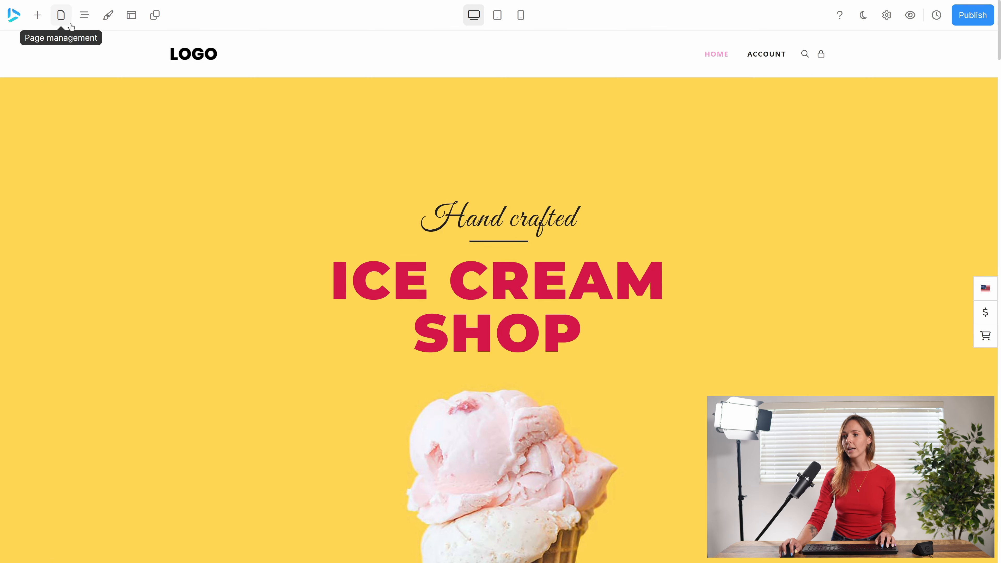
- Move the nested About page back to the top level of the main page list and save
click(61, 16)
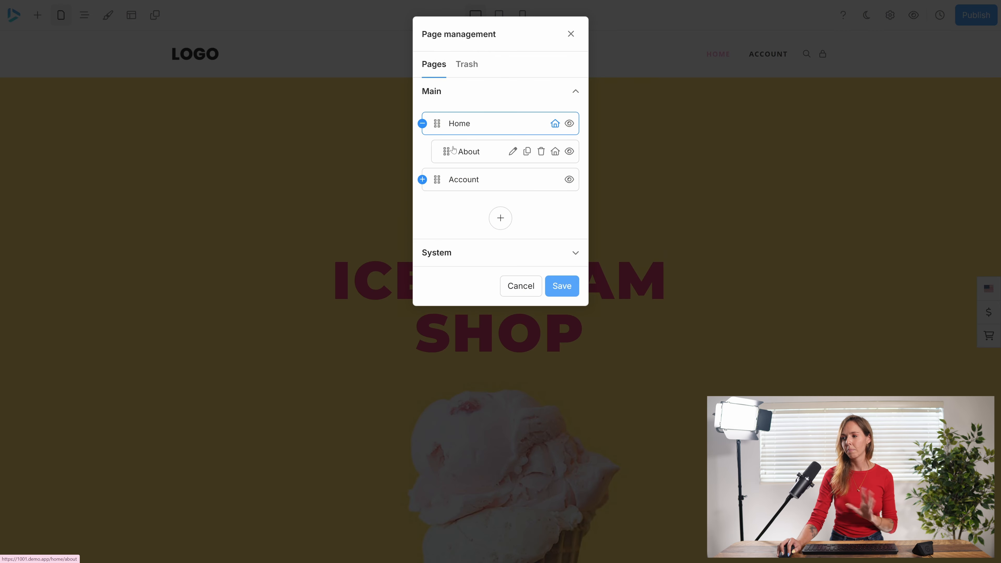
drag(448, 151, 393, 148)
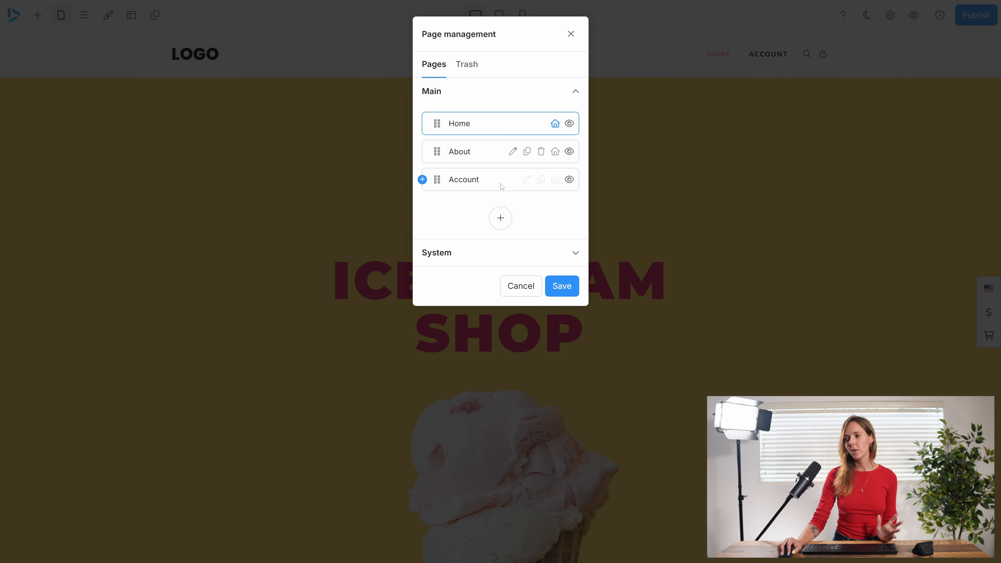
click(562, 286)
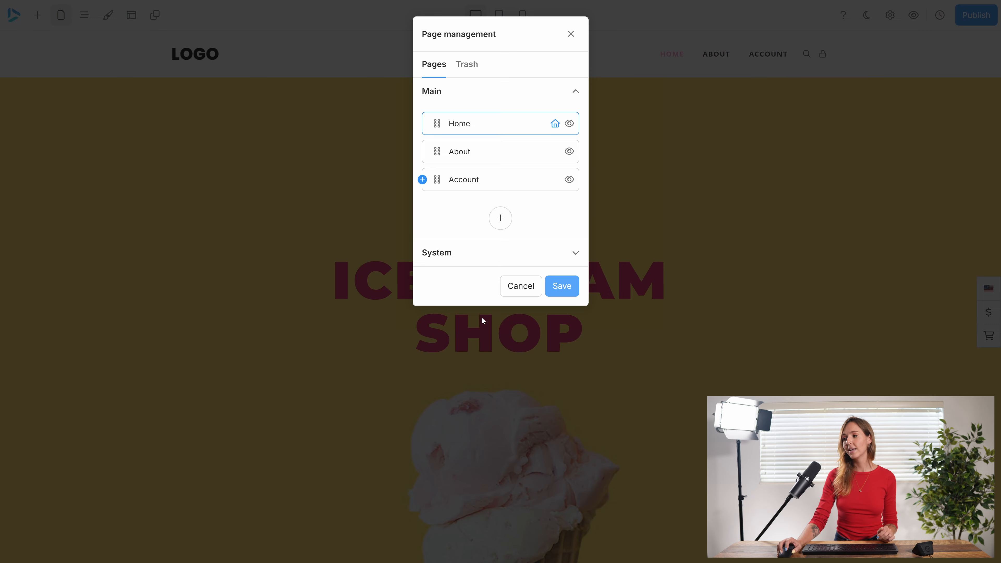